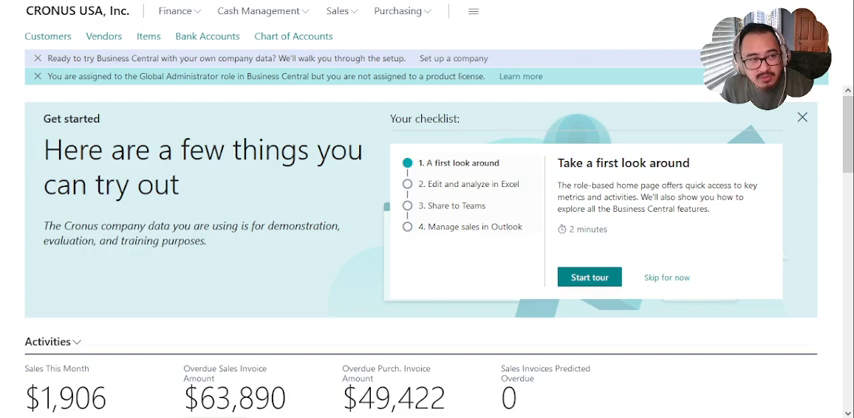
From the Customers list, dismiss the App published message and open the Alpine Ski House customer card
left_click(62, 37)
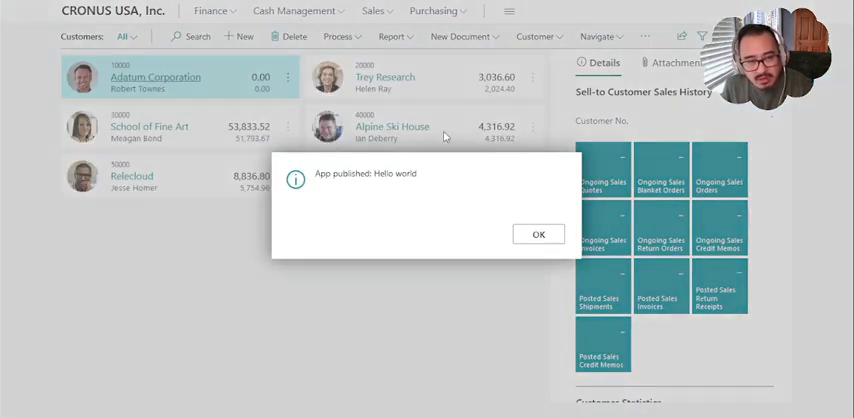
left_click(536, 236)
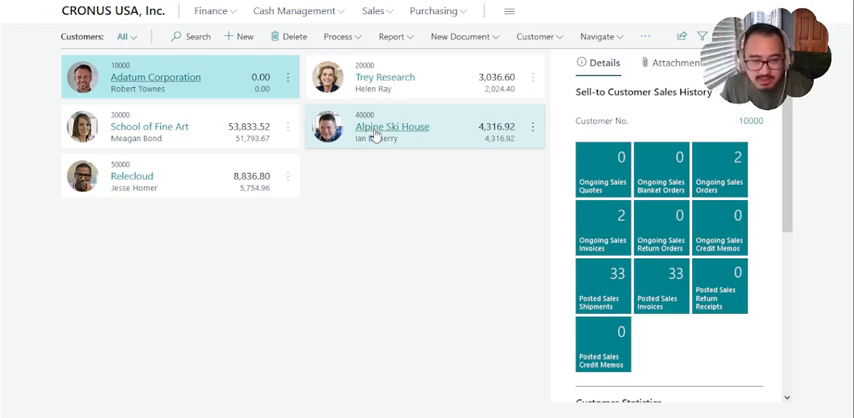
left_click(376, 137)
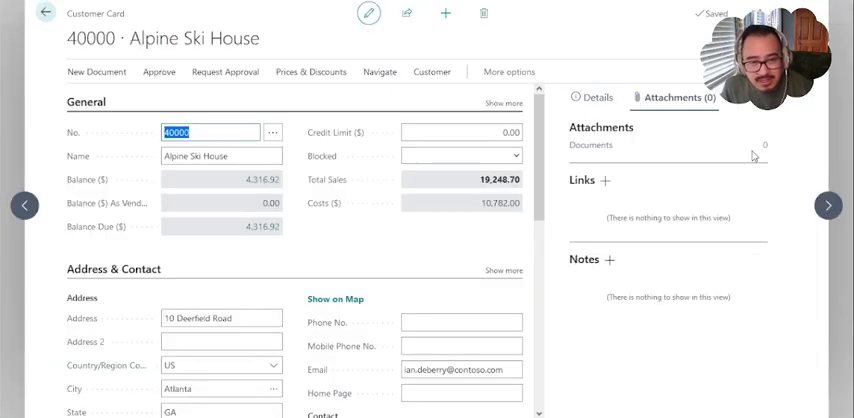
Leave the Alpine Ski House card via the back arrow to return to the Customers list
left_click(40, 14)
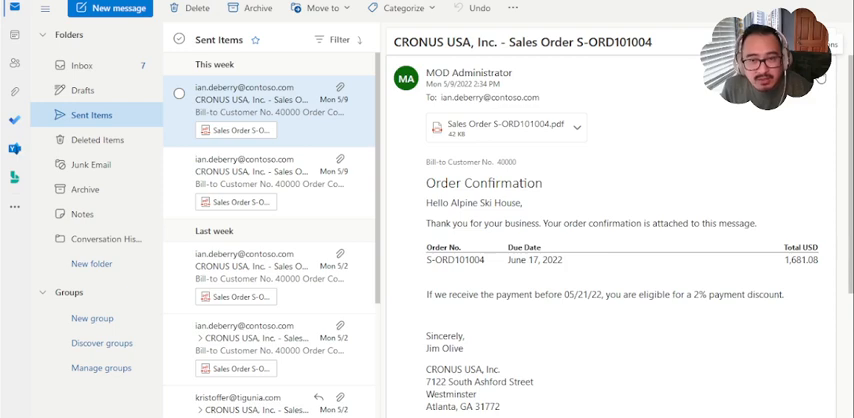
Show the More actions menu of the S-ORD101004 sales order email to reach the Business Central add-in
left_click(820, 78)
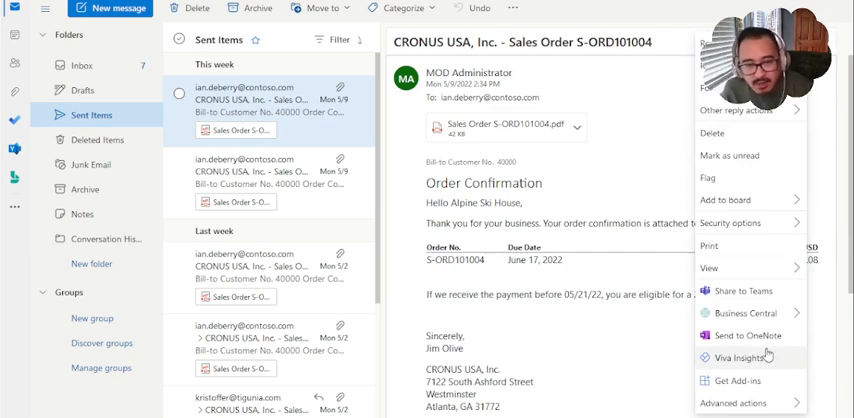
mouse_move(748, 313)
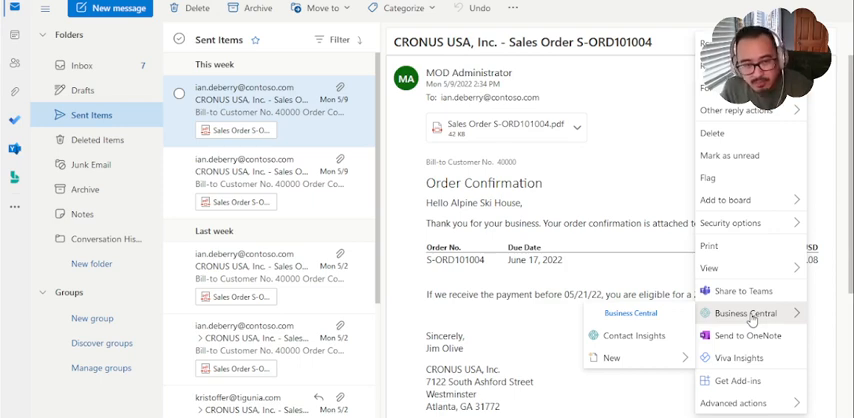
Show Business Central Contact Insights for Alpine Ski House and go to its Attachments list
left_click(651, 343)
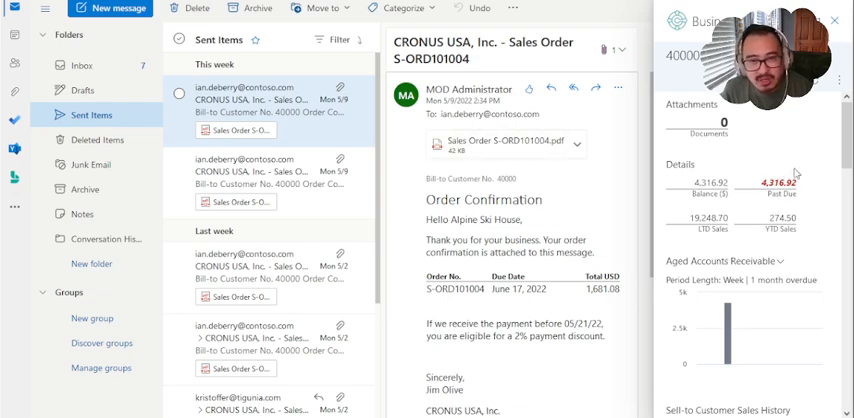
left_click(840, 87)
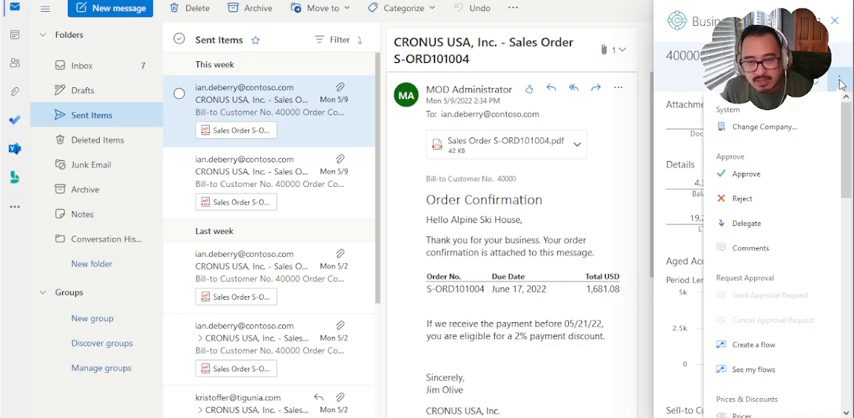
scroll(777, 300, "down", 3)
scroll(777, 301, "down", 3)
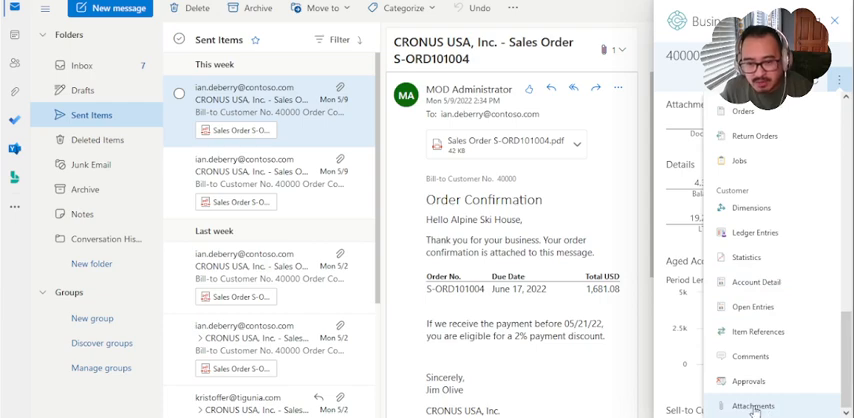
left_click(754, 406)
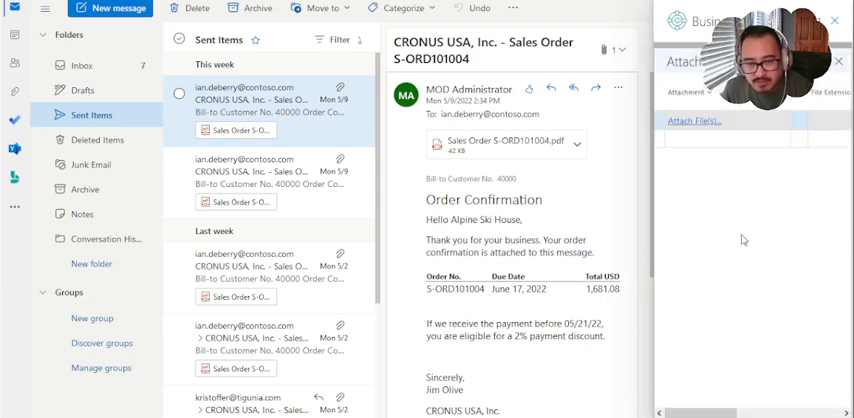
Start Attach File(s) and choose Attach from email, listing the Sales Order S-ORD101004 PDF
left_click(690, 122)
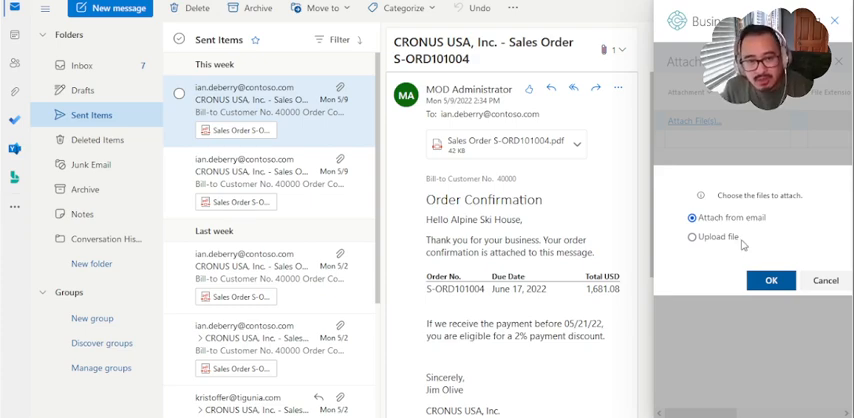
left_click(772, 285)
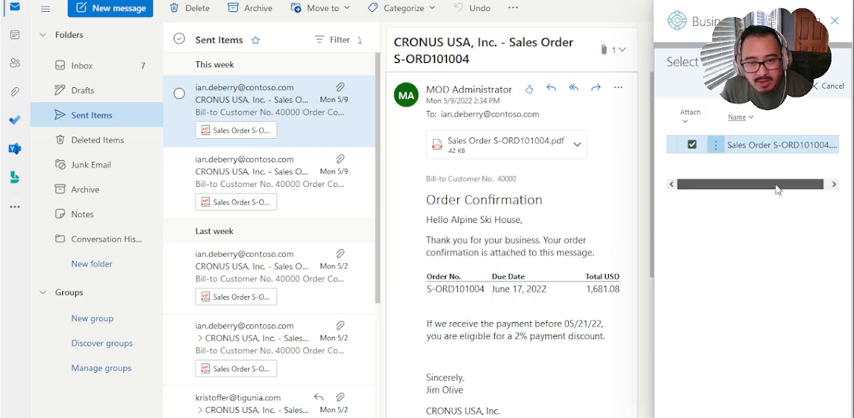
mouse_move(776, 188)
left_mouse_down()
mouse_move(810, 190)
mouse_move(753, 185)
left_mouse_up()
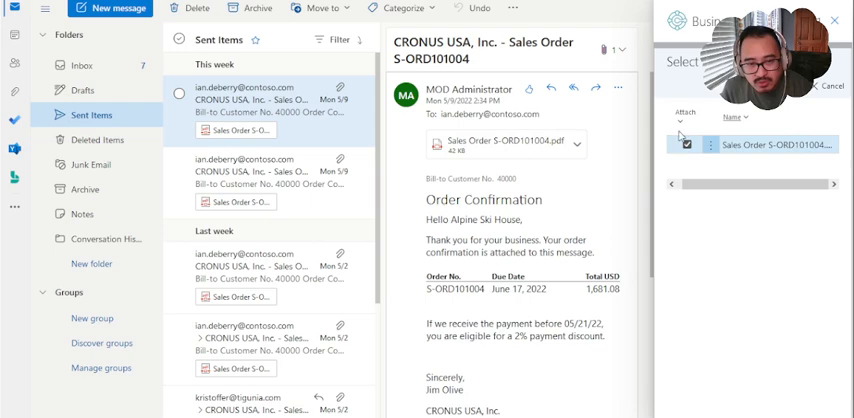
Attach the checked S-ORD101004 PDF to the customer, acknowledge success, and start attaching another file
left_click(790, 97)
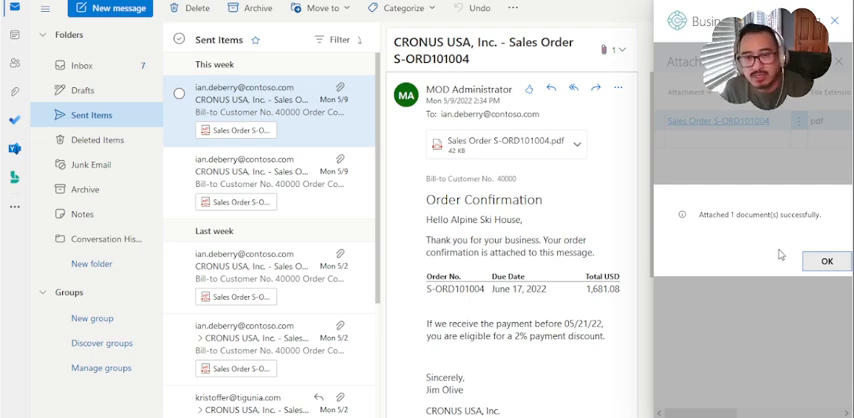
left_click(827, 264)
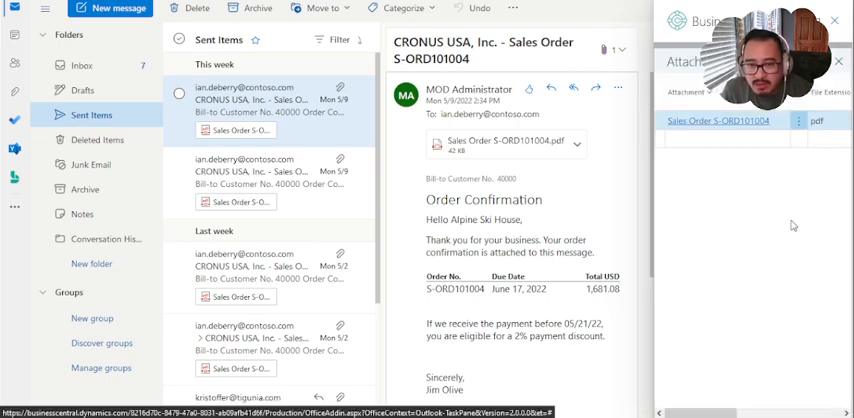
left_click(726, 143)
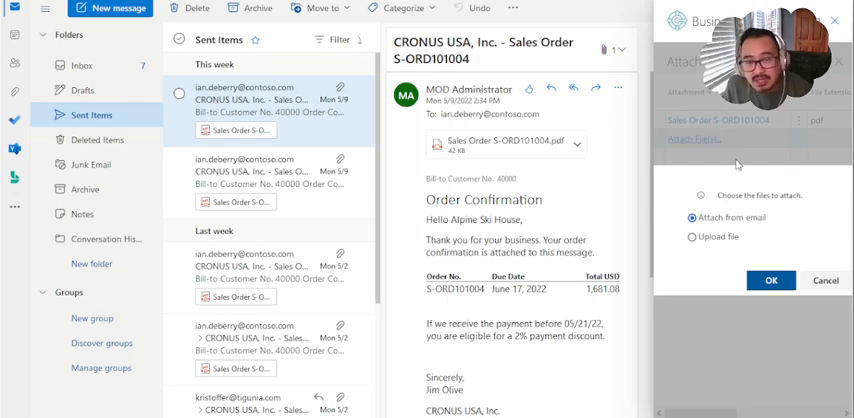
Choose Upload file and browse to the space 329 JPG to add it to the customer's attachments
left_click(712, 237)
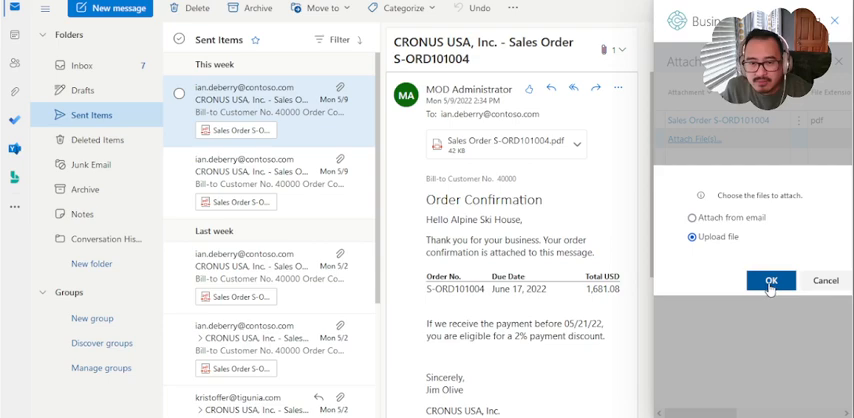
left_click(771, 280)
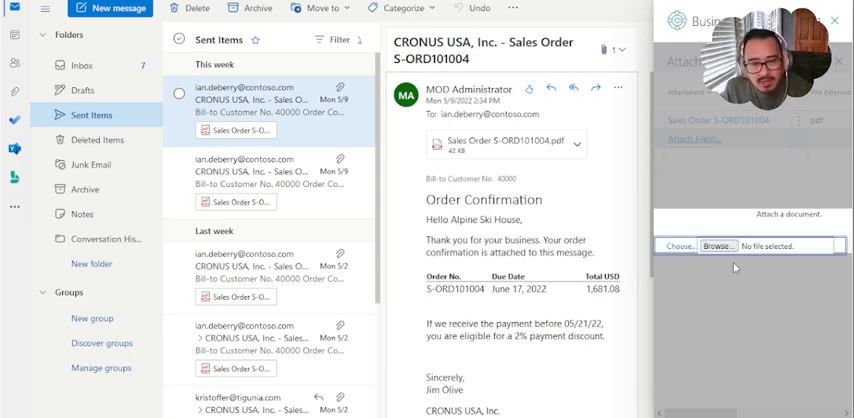
left_click(712, 247)
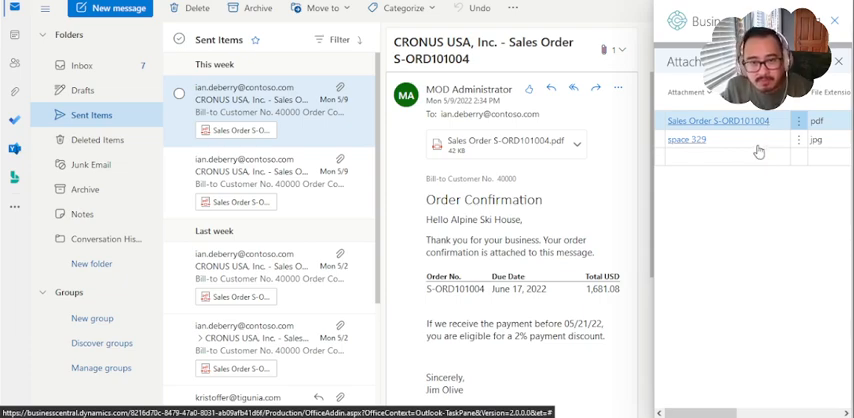
Close the Attachments pane in the Business Central add-in
left_click(839, 63)
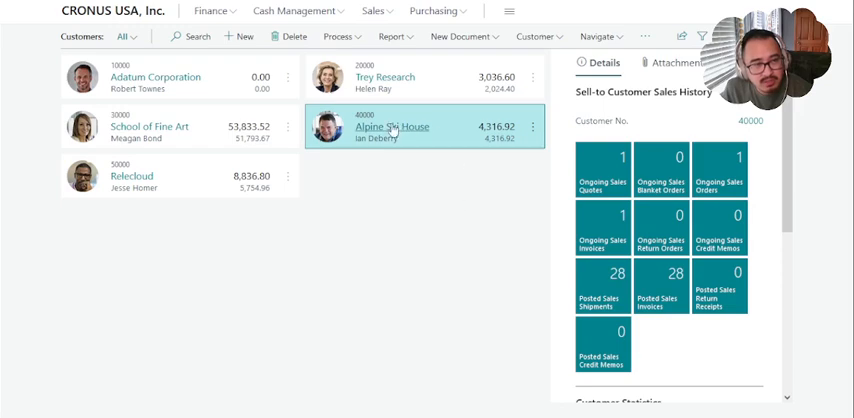
Go to the Business Central home page, reopen the Customers list and select Alpine Ski House
left_click(92, 12)
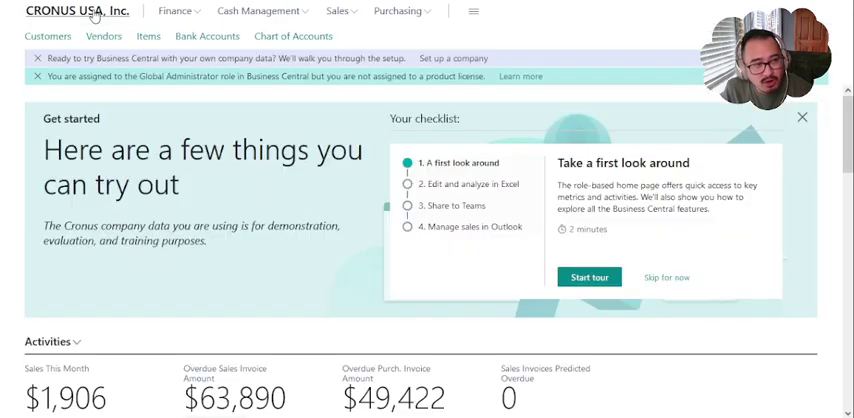
left_click(45, 36)
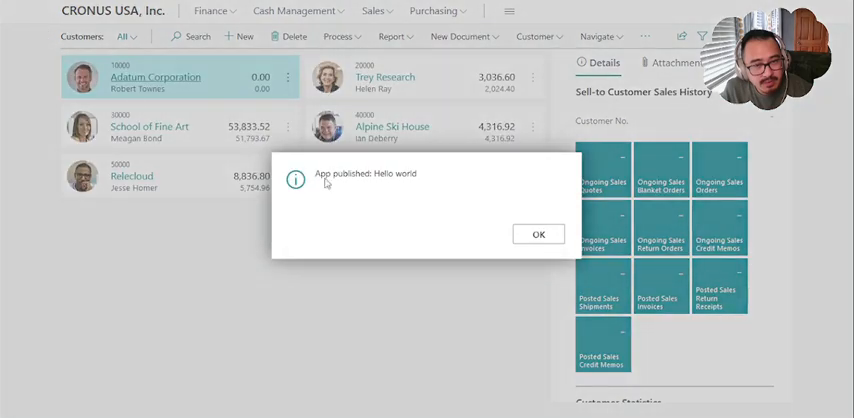
left_click(522, 237)
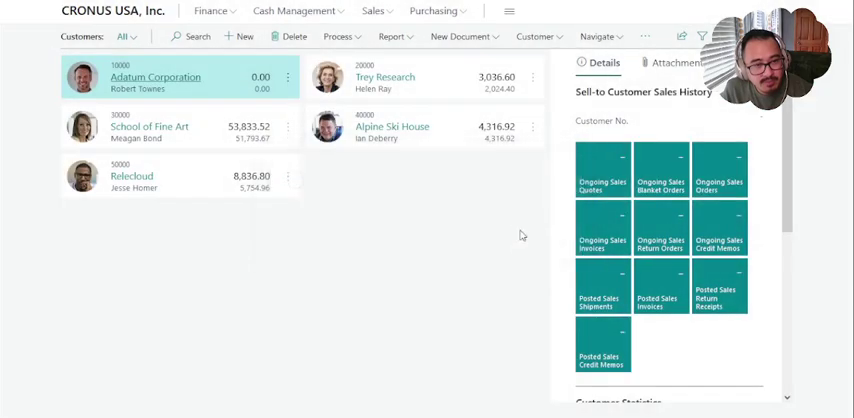
left_click(460, 141)
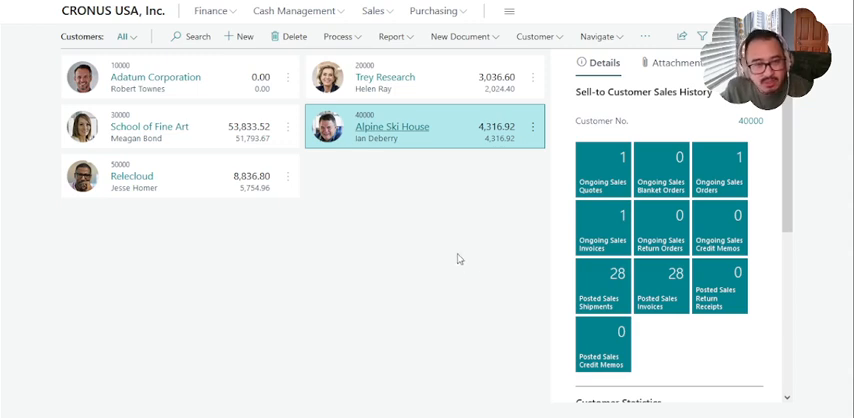
Show the Attachments FactBox reporting 2 documents and open the Alpine Ski House customer card
left_click(693, 68)
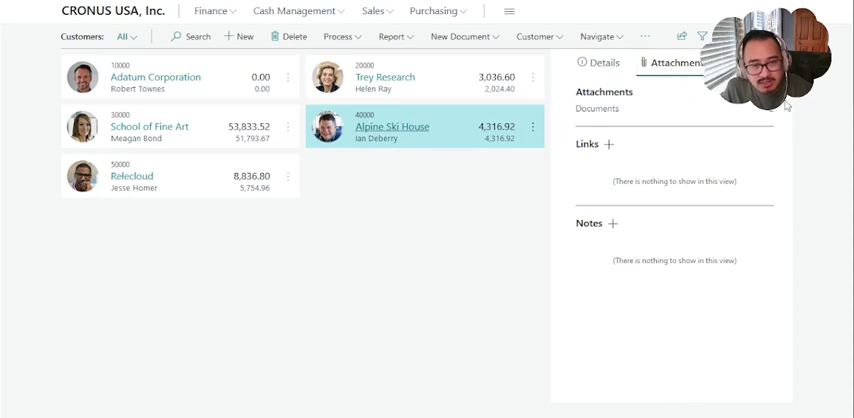
left_click(411, 135)
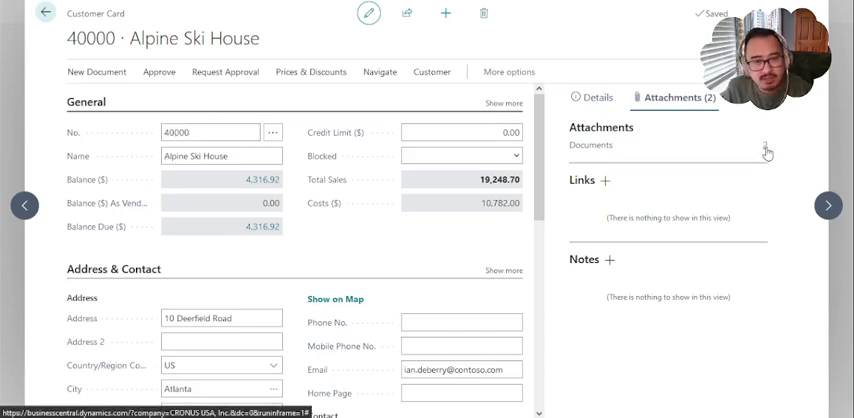
Show the Attached Documents list with the S-ORD101004 PDF and the space 329 JPG
left_click(767, 150)
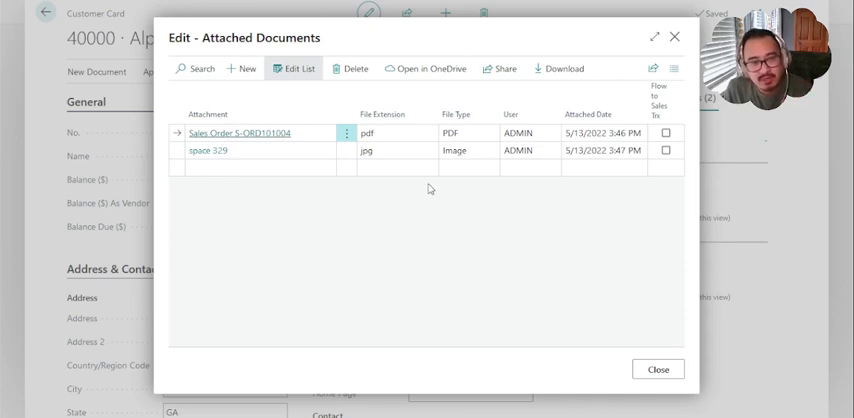
left_click(486, 80)
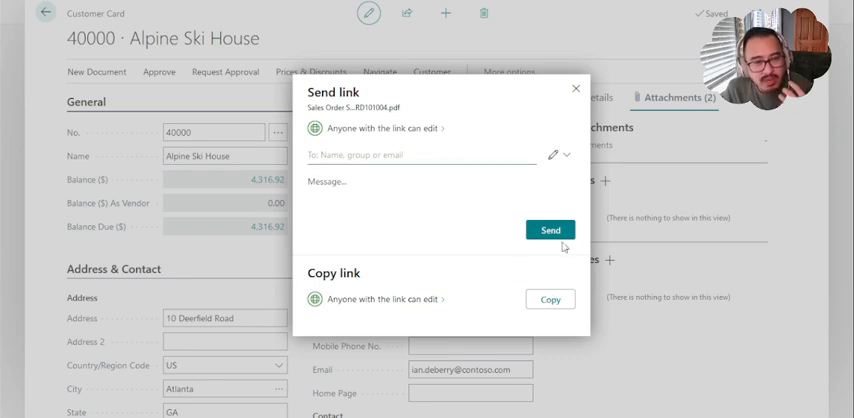
left_click(577, 89)
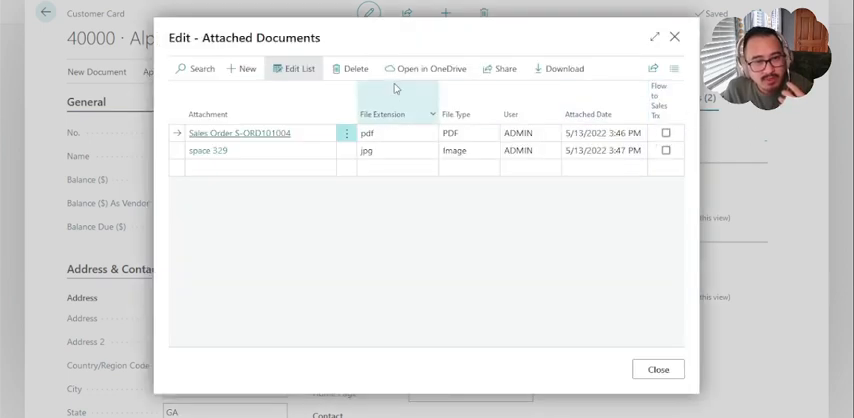